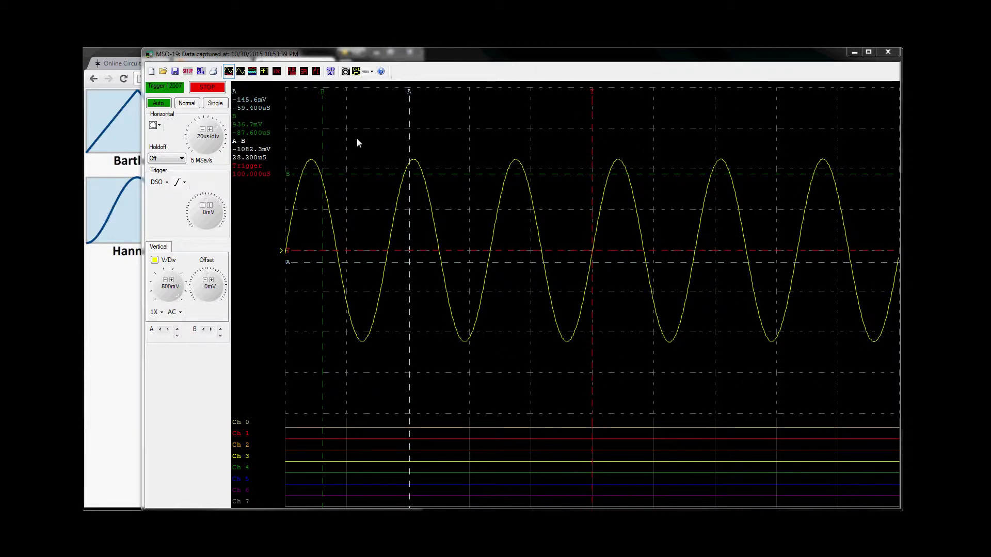
Switch the sine-wave capture to the FFT spectrum view spanning 0 to 2.5 MHz
{"action": "left_click", "coordinate": [264, 73]}
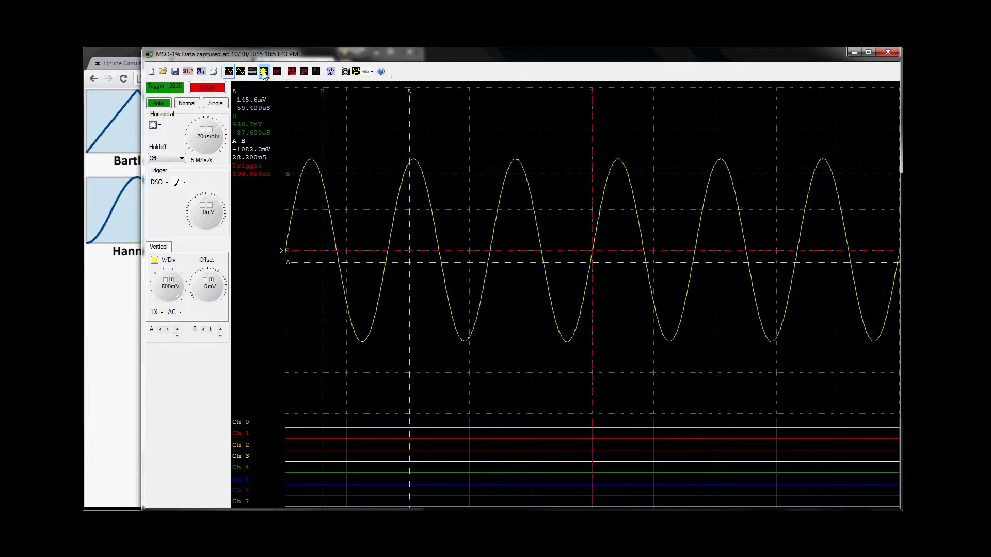
Reduce the FFT frequency span to 250 KHz and move cursor B onto the spectrum peak
{"action": "left_click", "coordinate": [203, 130]}
{"action": "left_click", "coordinate": [203, 130]}
{"action": "left_click", "coordinate": [202, 130]}
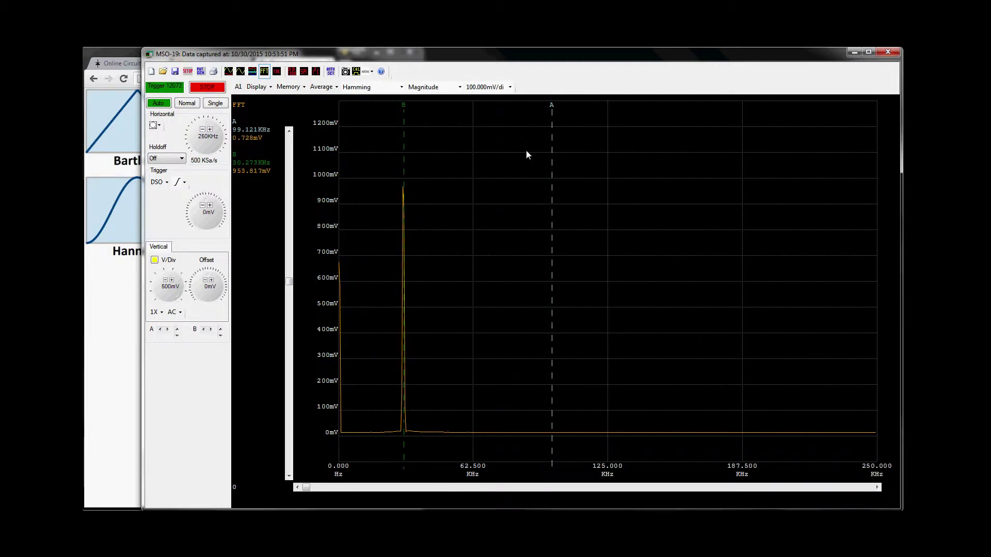
{"action": "mouse_move", "coordinate": [403, 137]}
{"action": "left_mouse_down"}
{"action": "mouse_move", "coordinate": [465, 137]}
{"action": "mouse_move", "coordinate": [403, 139]}
{"action": "left_mouse_up"}
Zoom the spectrum 1:5 horizontally and center cursor B on the peak near 29.785 kHz
{"action": "left_click", "coordinate": [154, 125]}
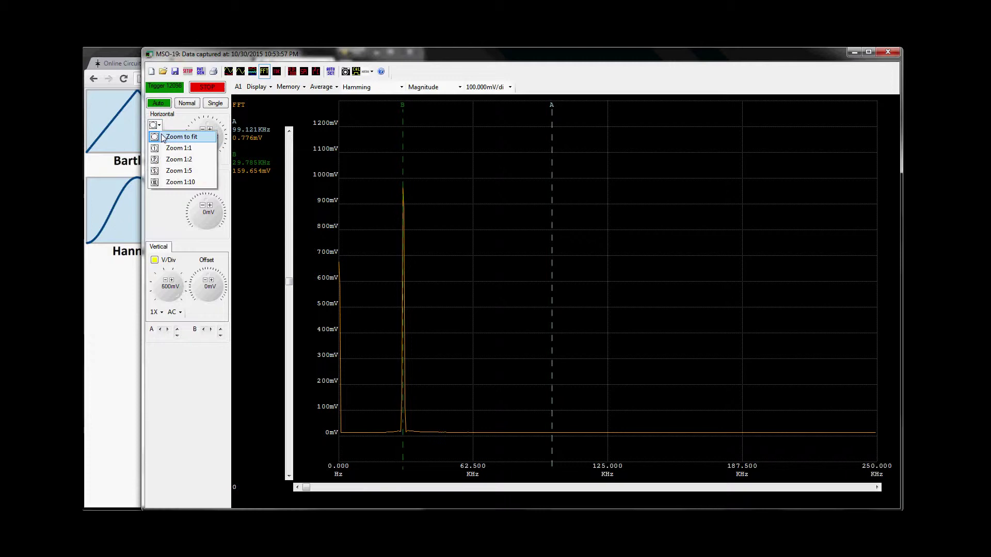
{"action": "left_click", "coordinate": [176, 171]}
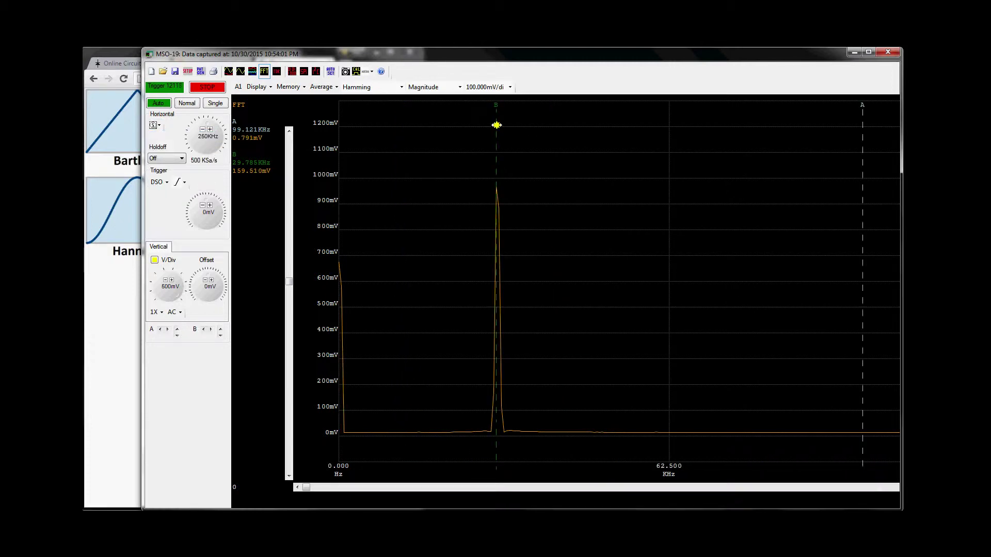
{"action": "left_click_drag", "start_coordinate": [496, 125], "coordinate": [498, 124]}
{"action": "left_click_drag", "start_coordinate": [499, 124], "coordinate": [496, 125]}
{"action": "left_click", "coordinate": [442, 89]}
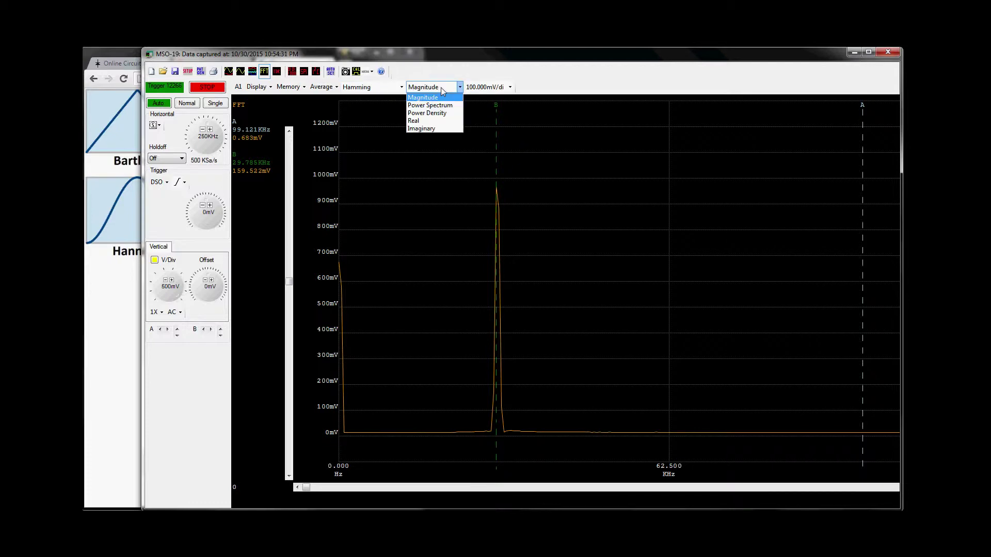
{"action": "left_click", "coordinate": [449, 106]}
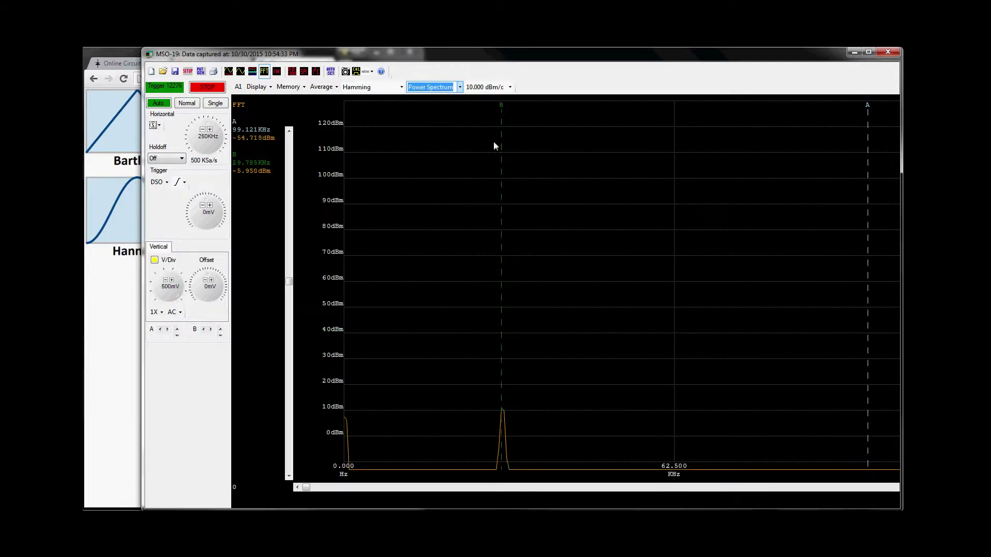
{"action": "left_click", "coordinate": [459, 89]}
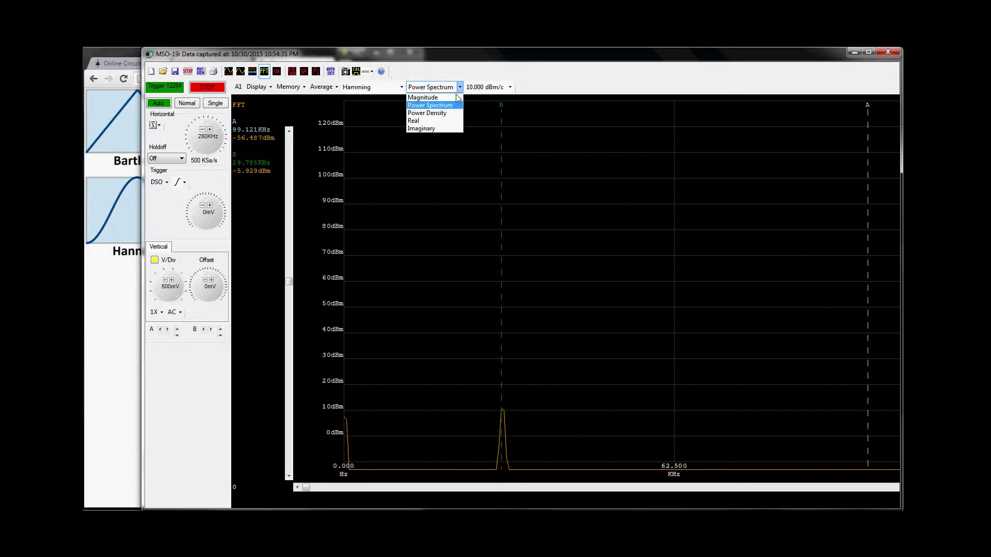
{"action": "left_click", "coordinate": [447, 98]}
{"action": "left_click", "coordinate": [460, 88]}
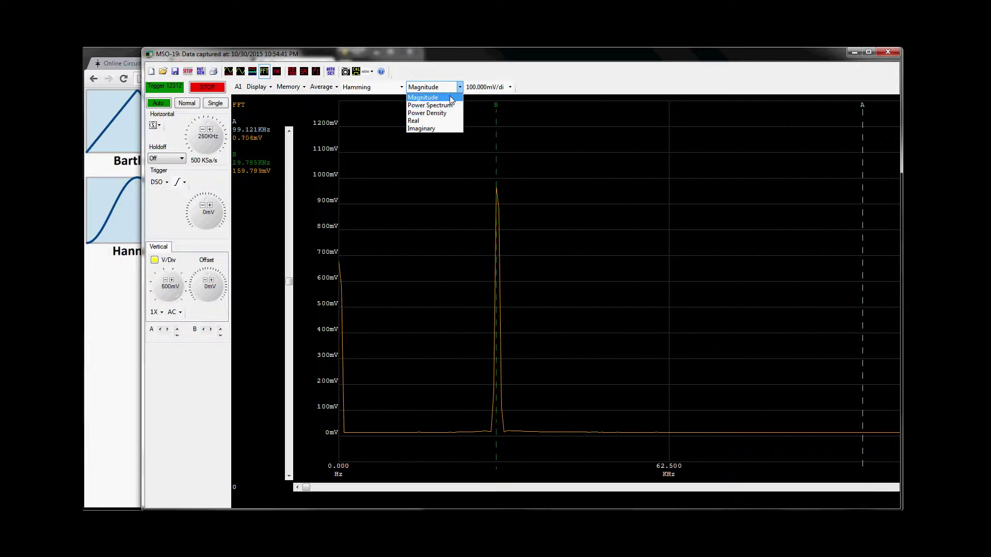
{"action": "left_click", "coordinate": [450, 98]}
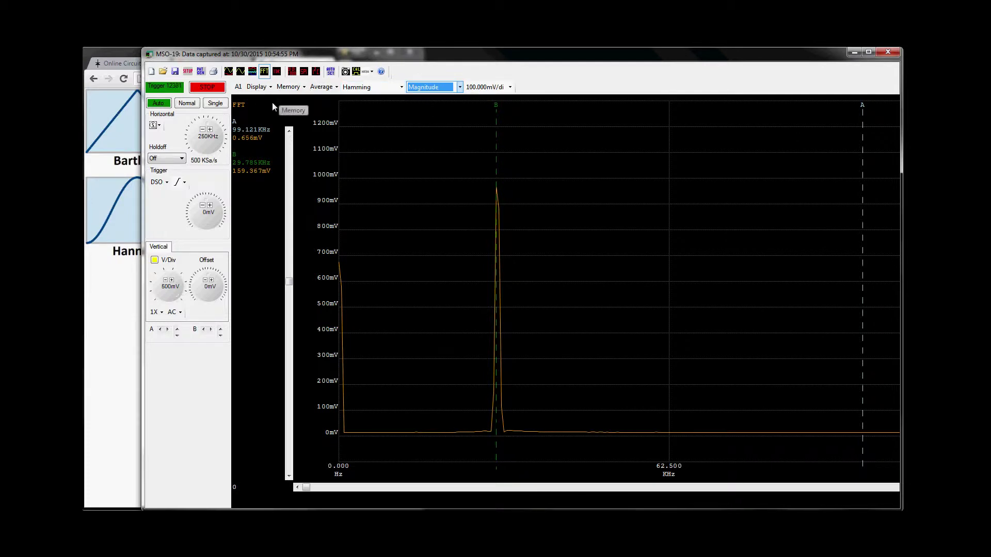
{"action": "left_click", "coordinate": [129, 278]}
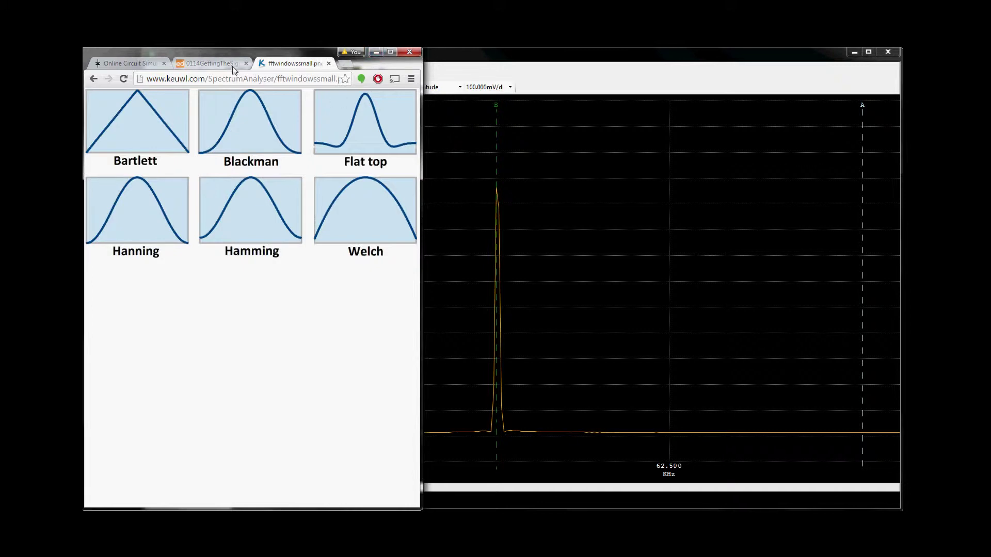
View the article's data-record leakage figure in Chrome, then return to the MSO-19 window
{"action": "left_click", "coordinate": [218, 63]}
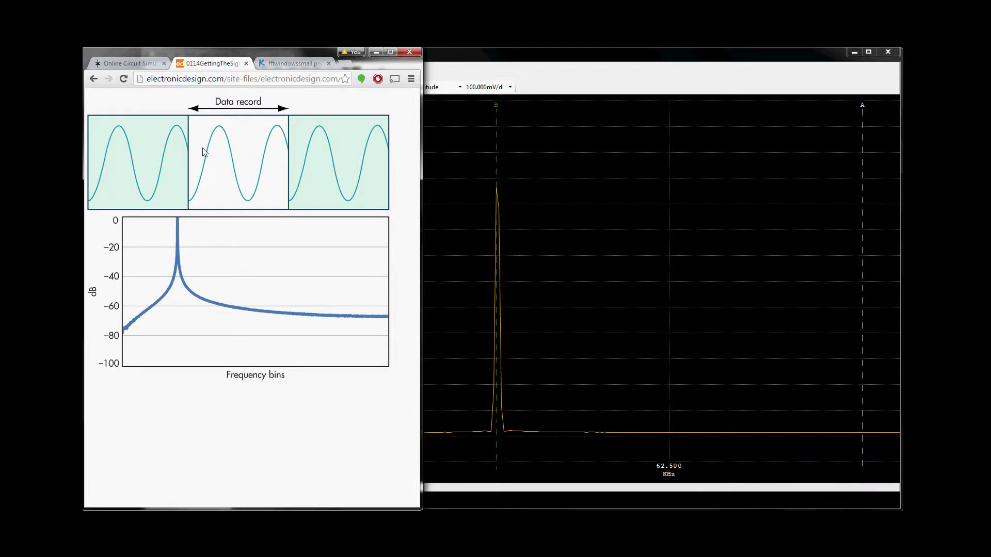
{"action": "left_click", "coordinate": [454, 73]}
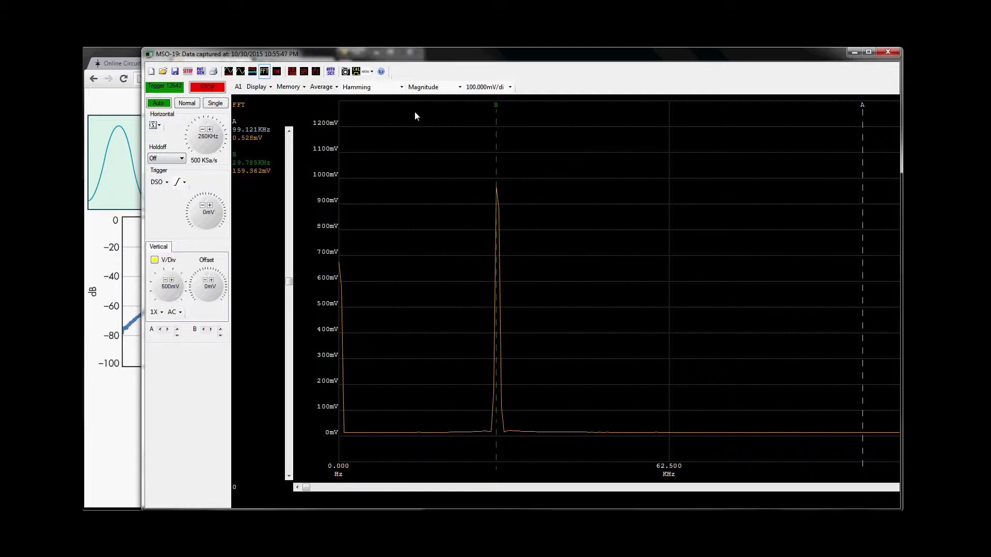
{"action": "left_click", "coordinate": [401, 88]}
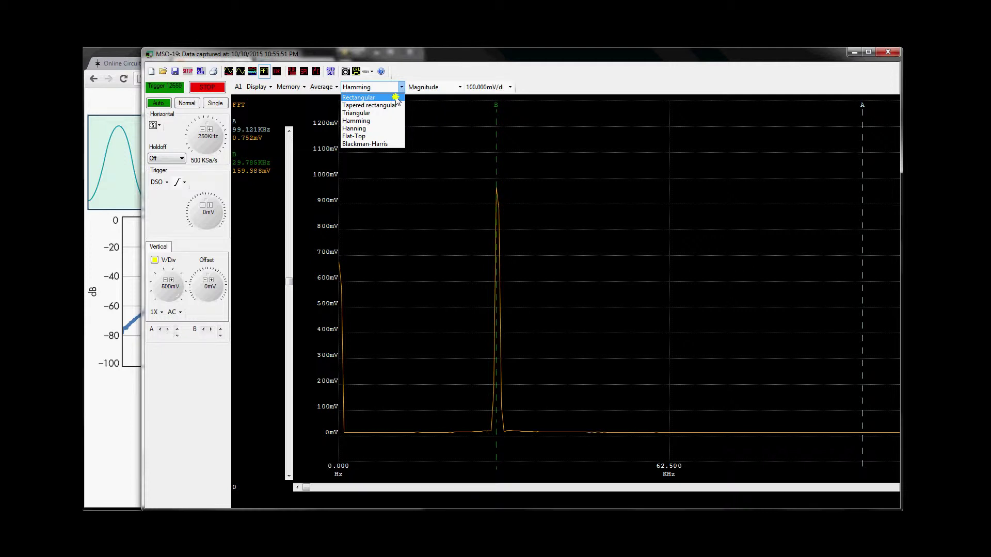
{"action": "left_click", "coordinate": [397, 98]}
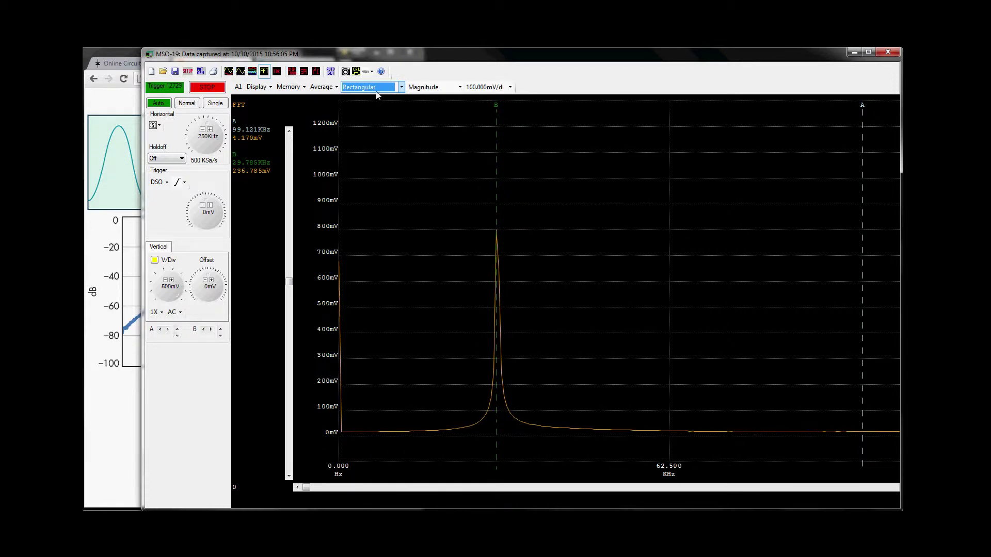
{"action": "left_click", "coordinate": [402, 88]}
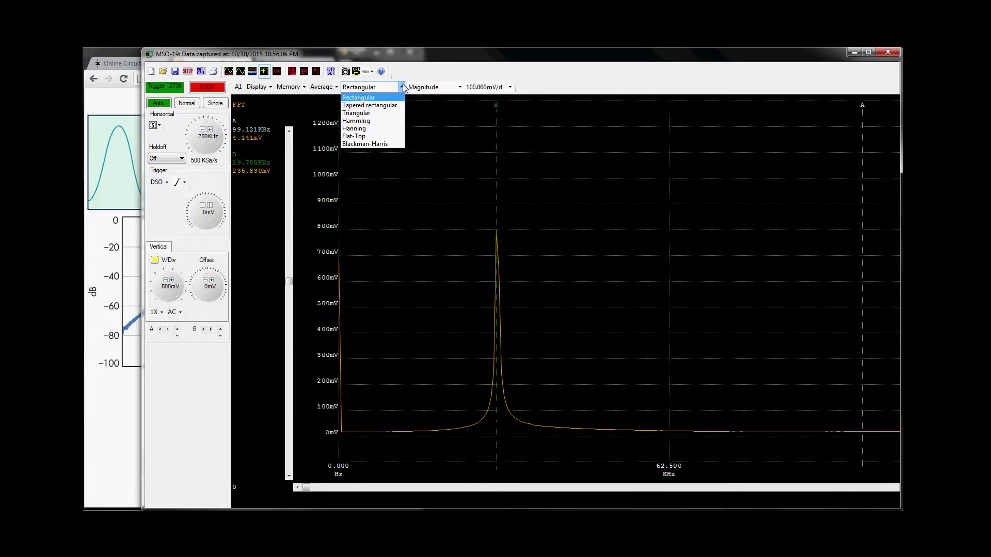
{"action": "left_click", "coordinate": [384, 121]}
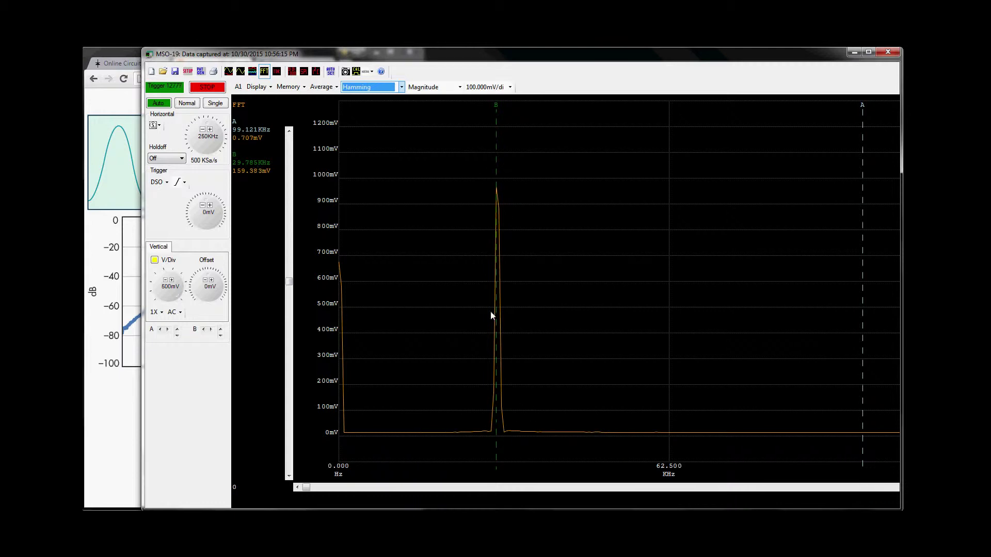
Display the FFT as a Power Spectrum in dBm, shifting the axis to show the noise floor to -60 dBm
{"action": "left_click", "coordinate": [460, 87]}
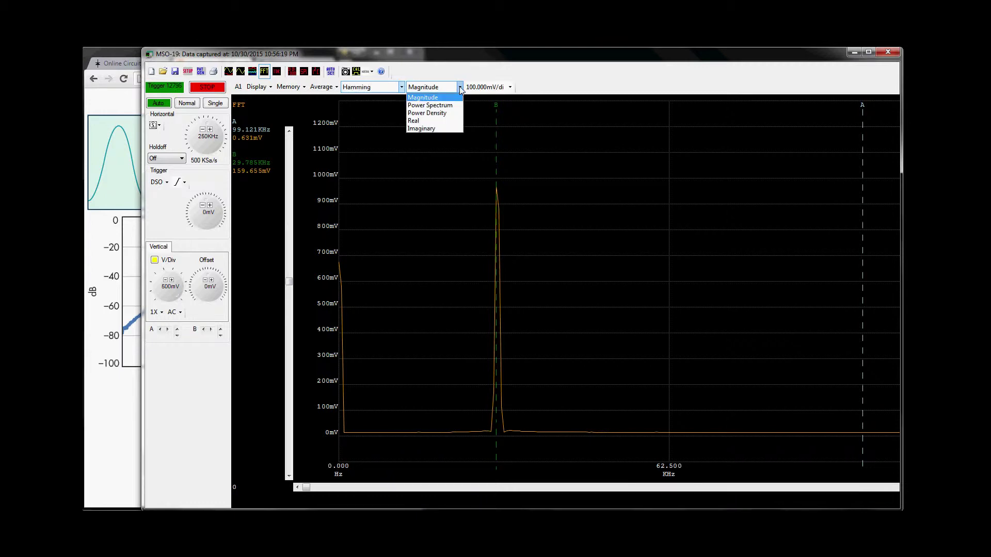
{"action": "left_click", "coordinate": [456, 105]}
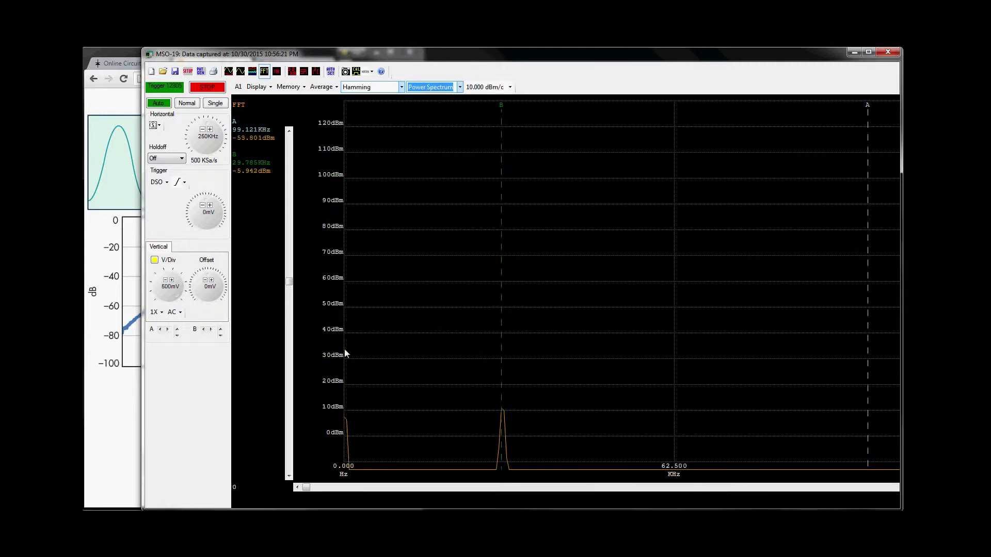
{"action": "left_click", "coordinate": [288, 346]}
{"action": "left_click", "coordinate": [289, 148]}
{"action": "left_click", "coordinate": [289, 149]}
{"action": "left_click", "coordinate": [289, 149]}
{"action": "left_click", "coordinate": [289, 148]}
{"action": "left_click", "coordinate": [289, 149]}
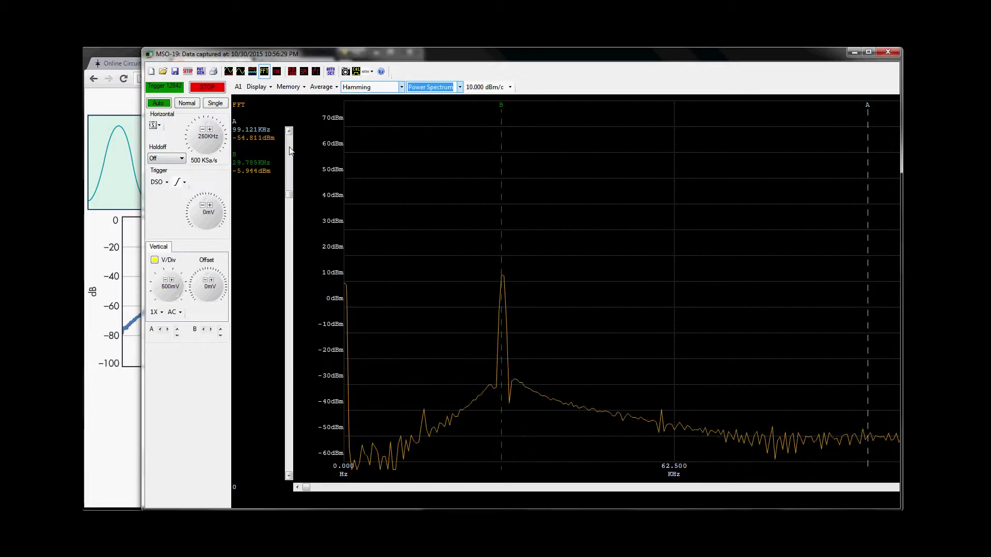
{"action": "left_click", "coordinate": [289, 148]}
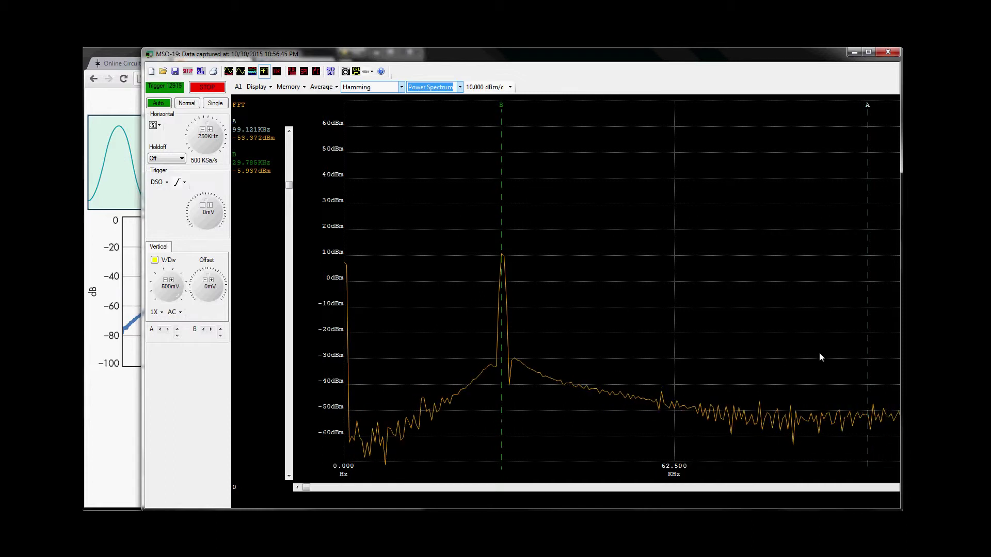
{"action": "left_click", "coordinate": [402, 87]}
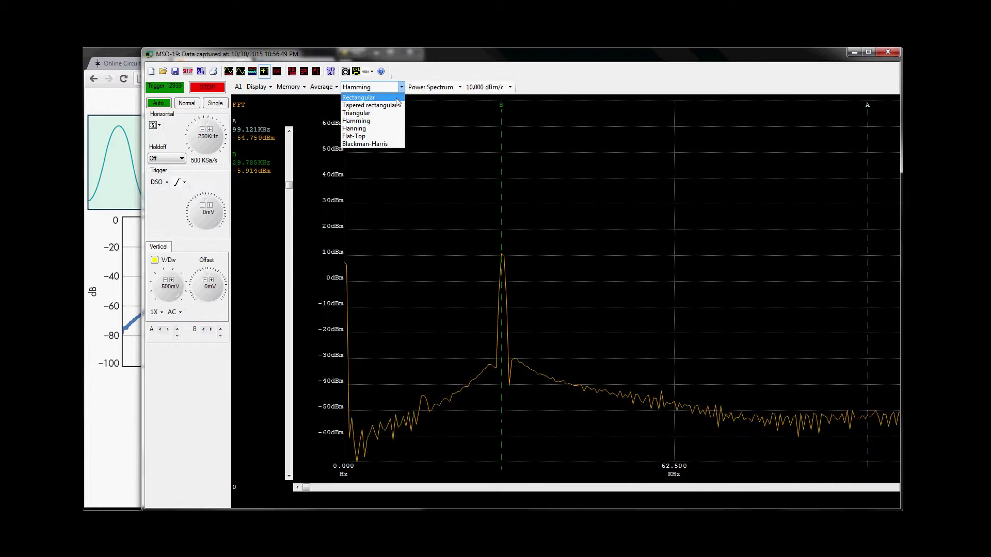
{"action": "left_click", "coordinate": [395, 98]}
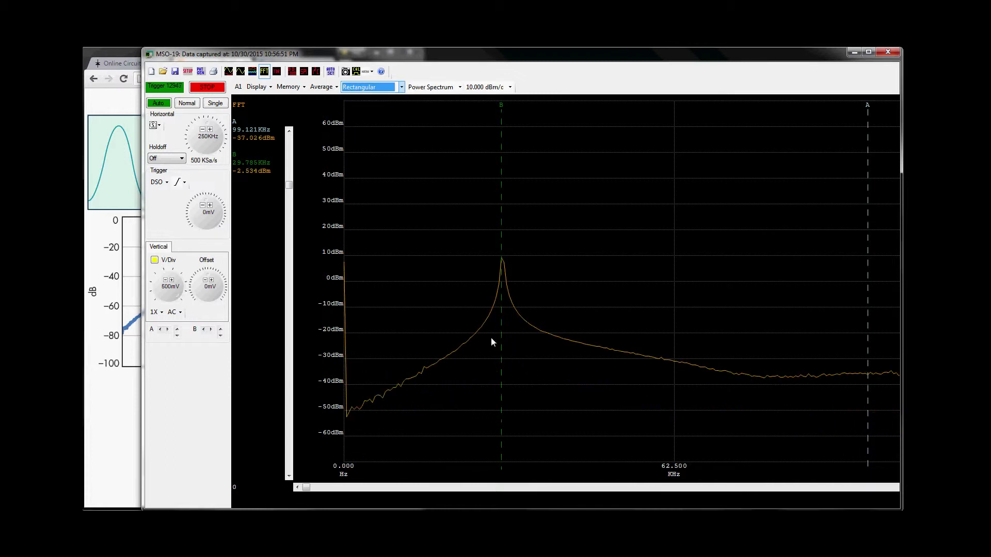
{"action": "left_click", "coordinate": [397, 87]}
{"action": "left_click", "coordinate": [394, 122]}
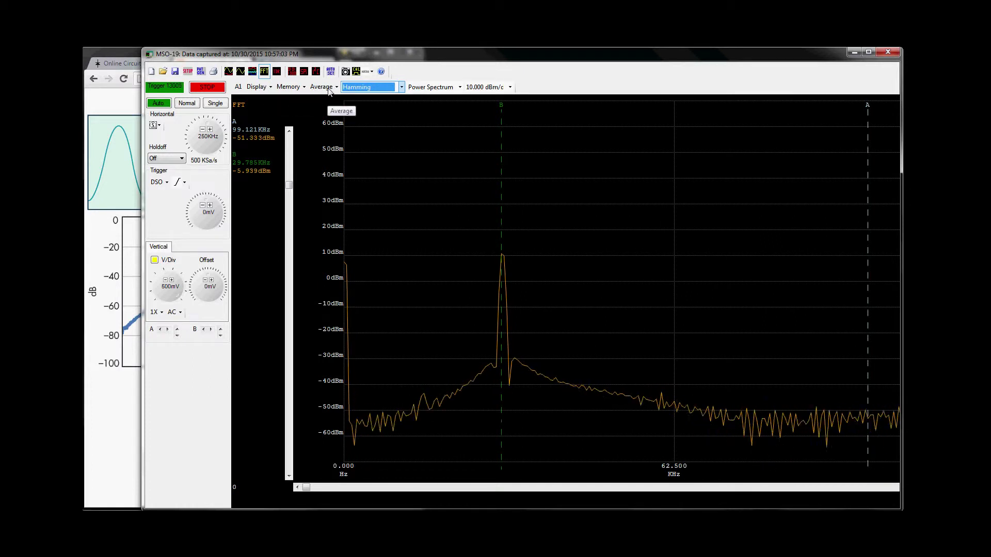
Show only the averaged spectrum trace, hiding the live FFT, and reset the averaging
{"action": "left_click", "coordinate": [261, 87]}
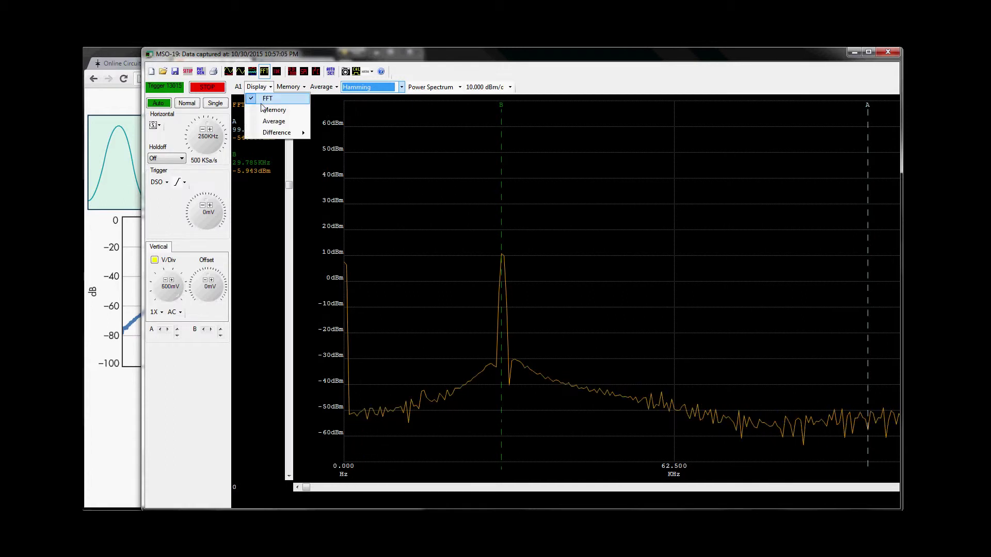
{"action": "left_click", "coordinate": [272, 121]}
{"action": "left_click", "coordinate": [256, 87]}
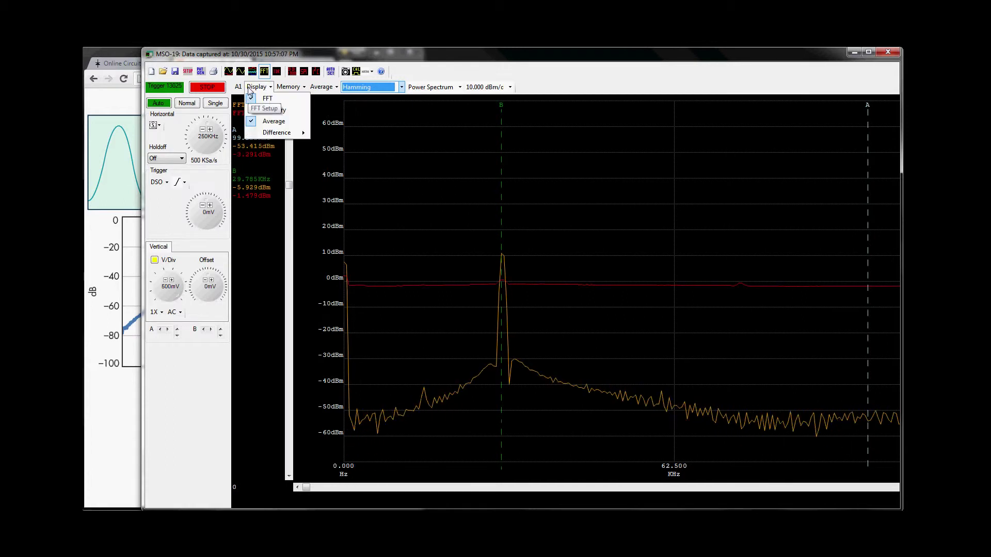
{"action": "left_click", "coordinate": [256, 99]}
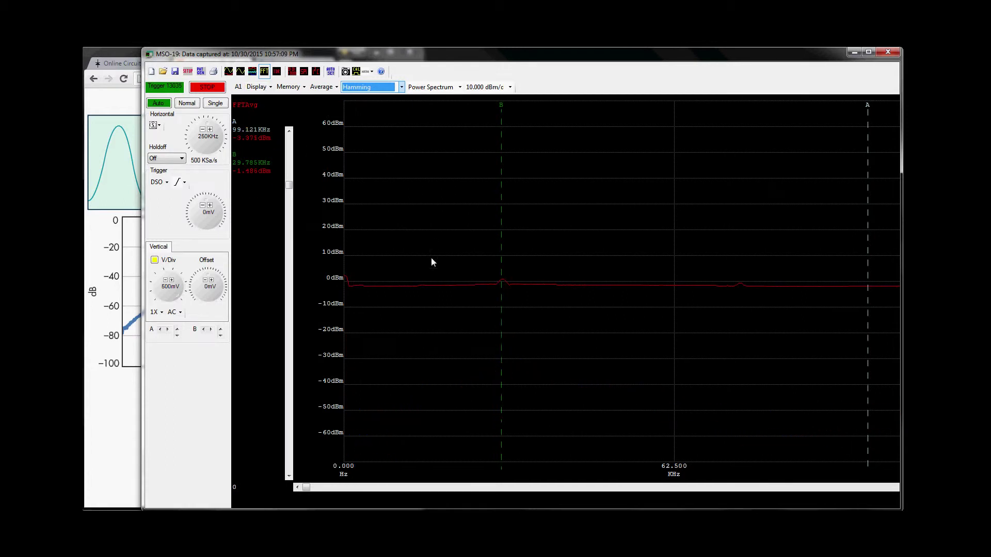
{"action": "left_click", "coordinate": [334, 87]}
{"action": "left_click", "coordinate": [336, 114]}
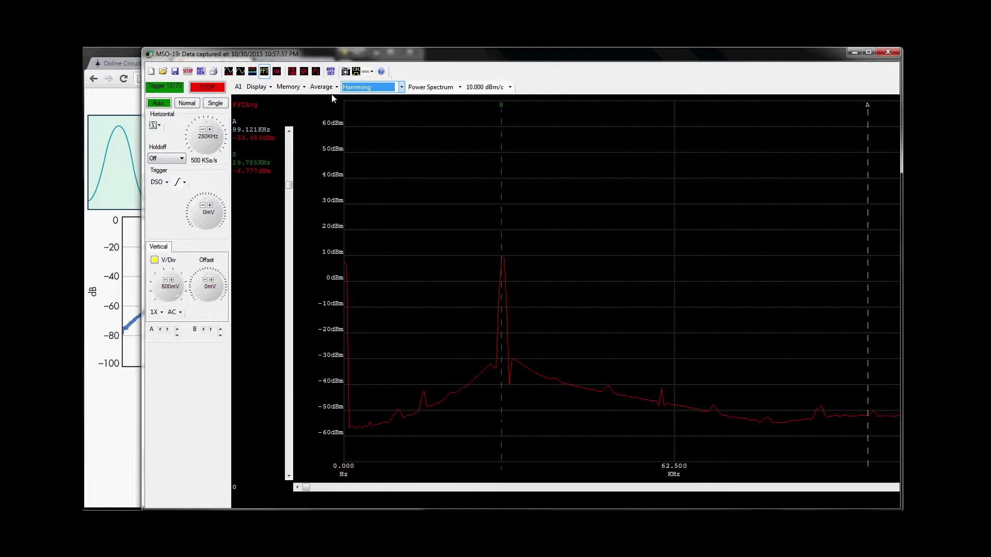
Show the live FFT trace again and hide the averaged spectrum trace
{"action": "left_click", "coordinate": [257, 87]}
{"action": "left_click", "coordinate": [263, 98]}
{"action": "left_click", "coordinate": [258, 89]}
{"action": "left_click", "coordinate": [271, 121]}
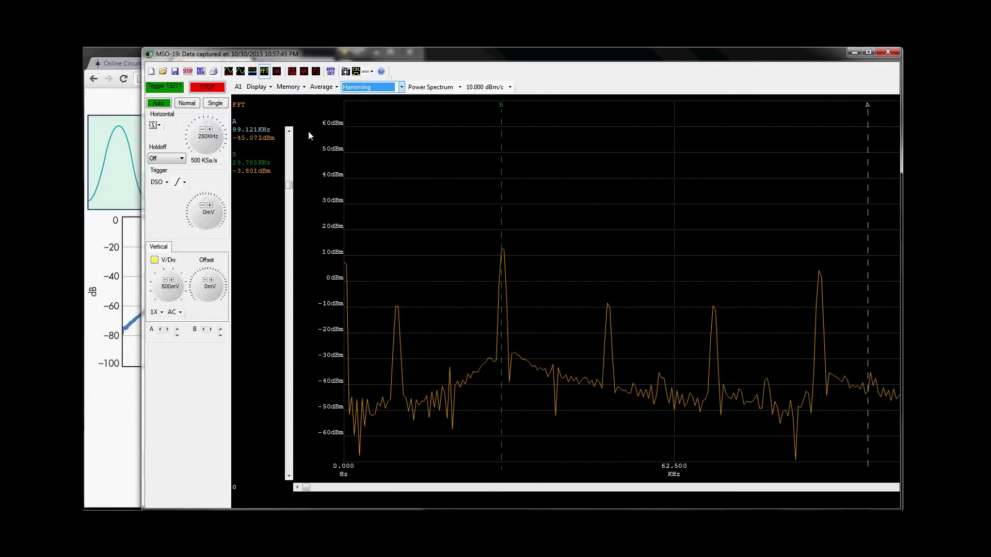
{"action": "left_click", "coordinate": [228, 71]}
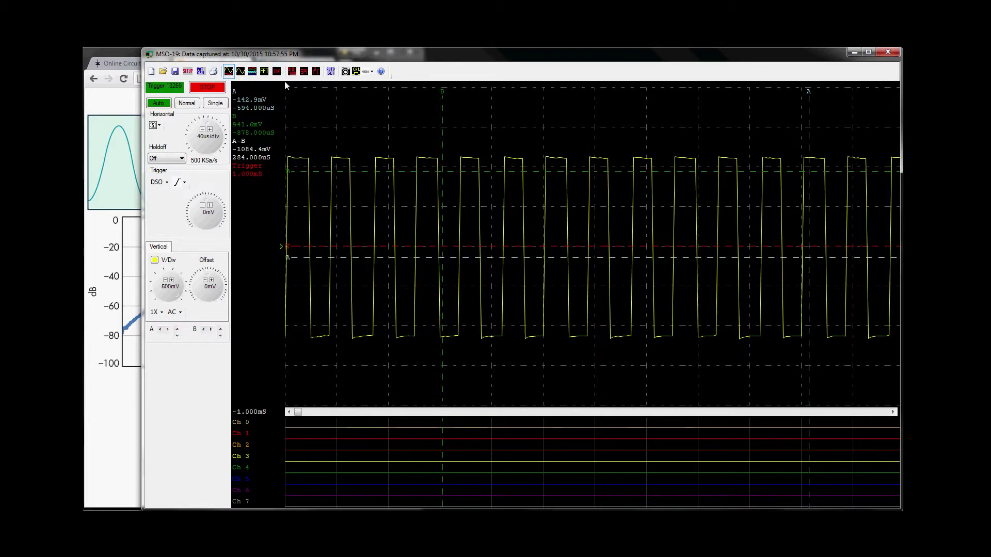
{"action": "left_click", "coordinate": [264, 71]}
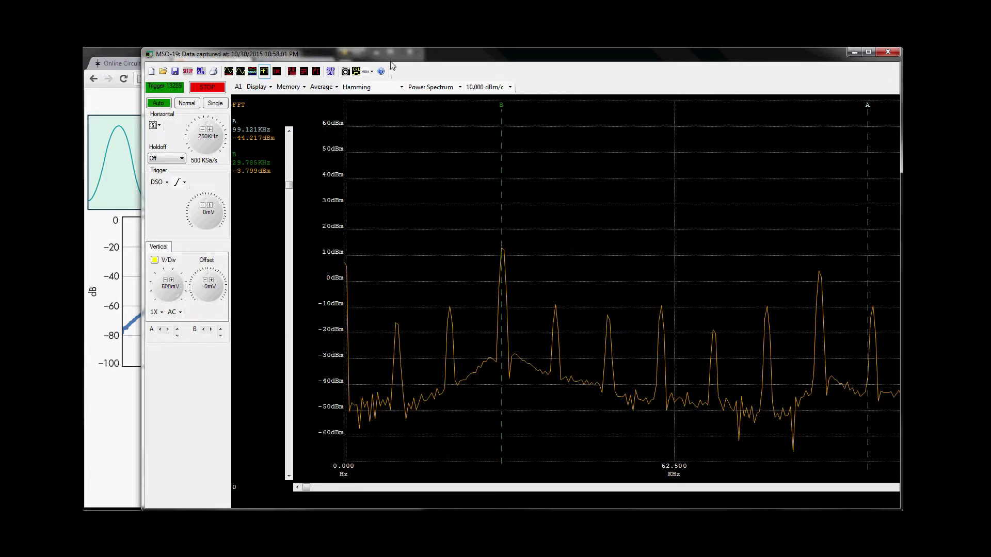
Display the averaged spectrum trace and hide the live FFT trace
{"action": "left_click", "coordinate": [257, 87]}
{"action": "left_click", "coordinate": [274, 120]}
{"action": "left_click", "coordinate": [257, 87]}
{"action": "left_click", "coordinate": [267, 99]}
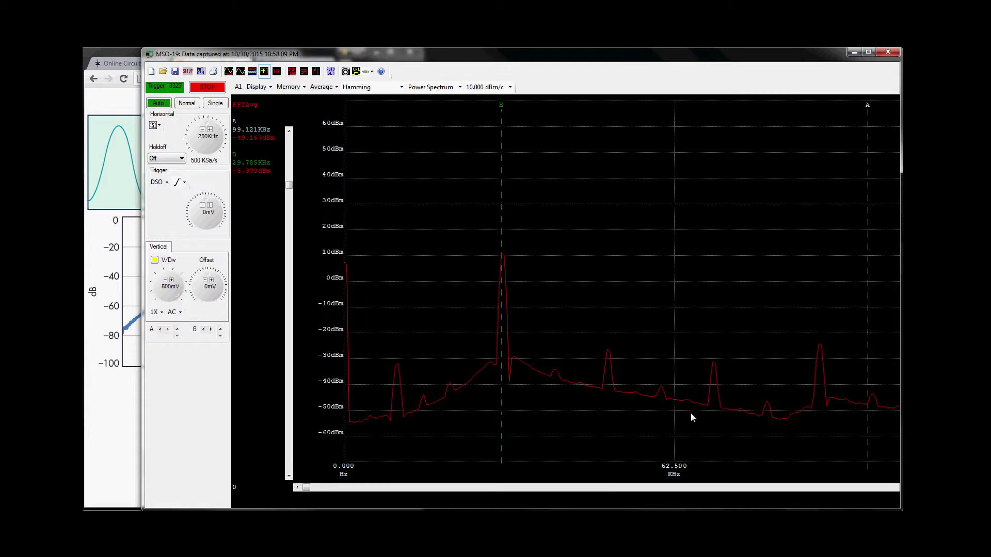
Reset the averaging three times so the averaged trace rebuilds cleanly
{"action": "left_click", "coordinate": [321, 87]}
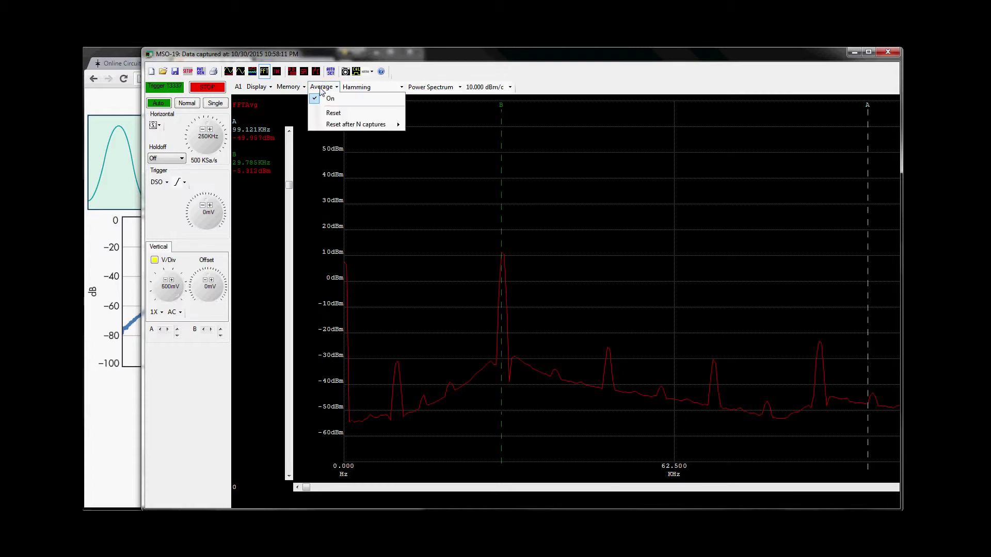
{"action": "left_click", "coordinate": [329, 110]}
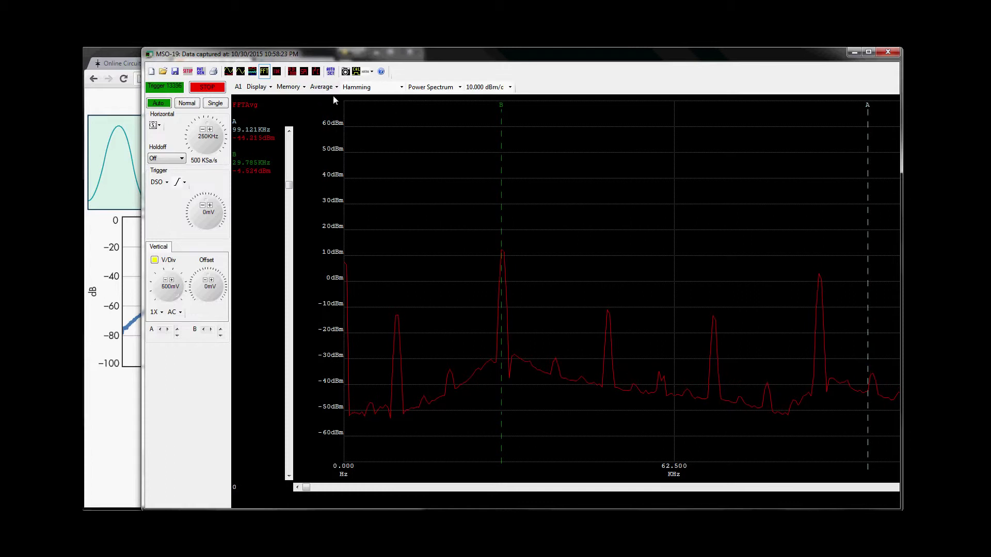
{"action": "left_click", "coordinate": [324, 87]}
{"action": "left_click", "coordinate": [333, 113]}
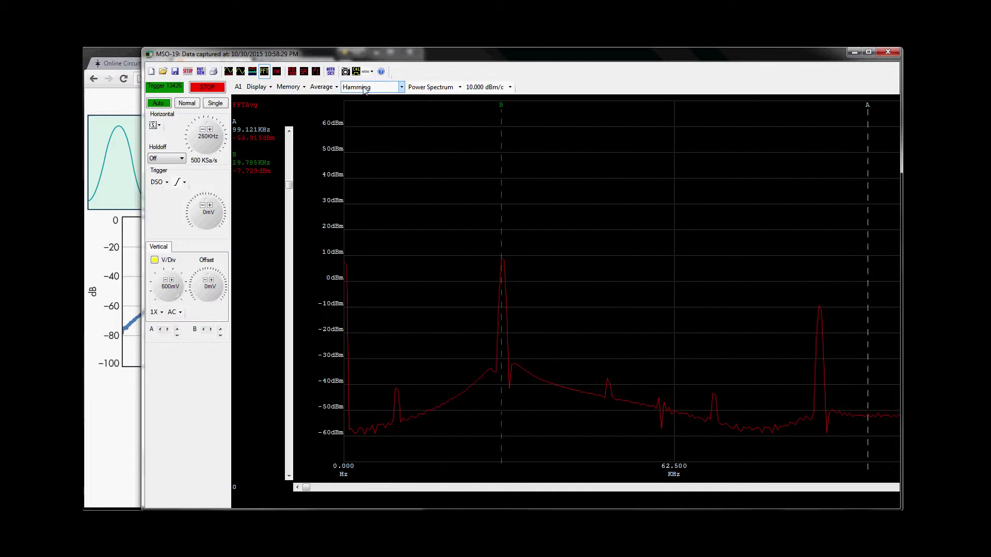
{"action": "left_click", "coordinate": [326, 88]}
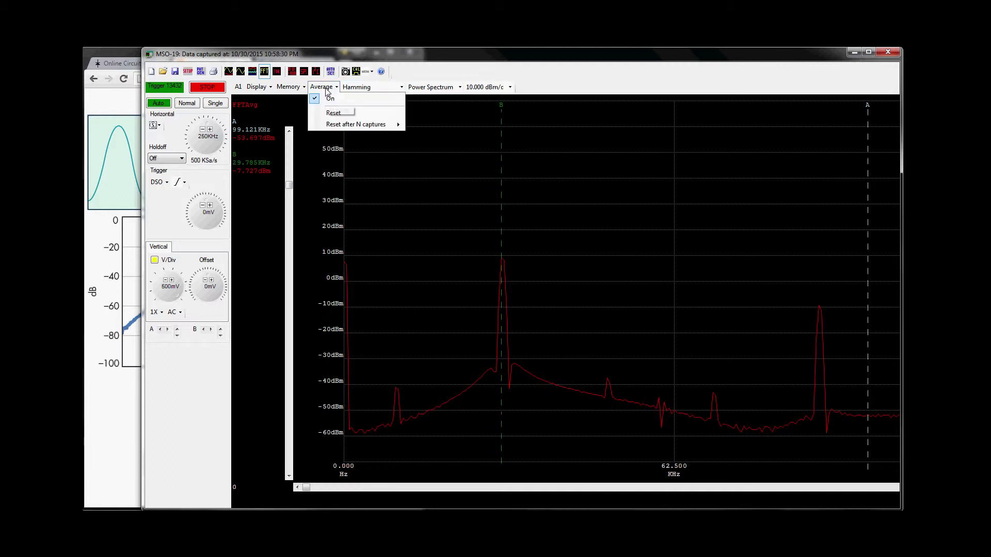
{"action": "left_click", "coordinate": [334, 113]}
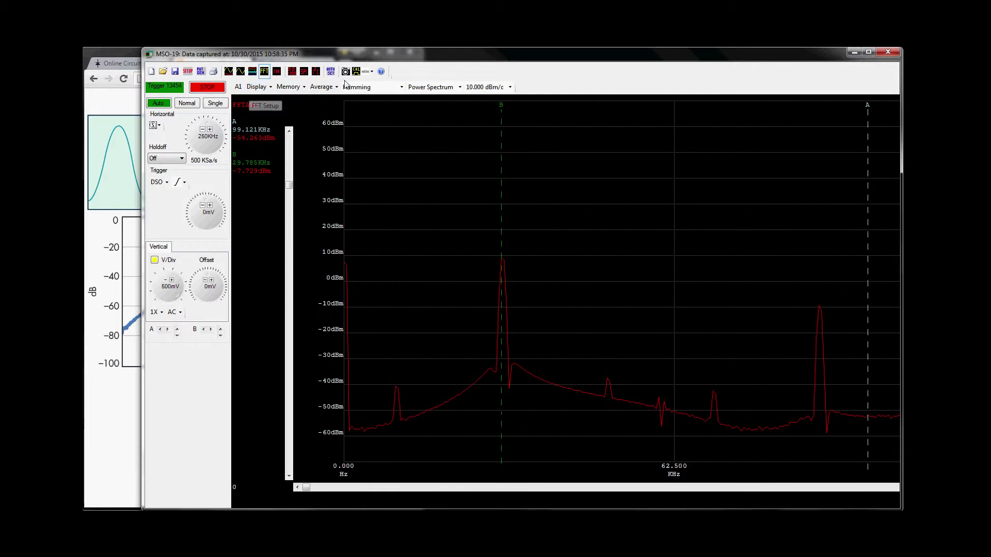
{"action": "left_click", "coordinate": [443, 88]}
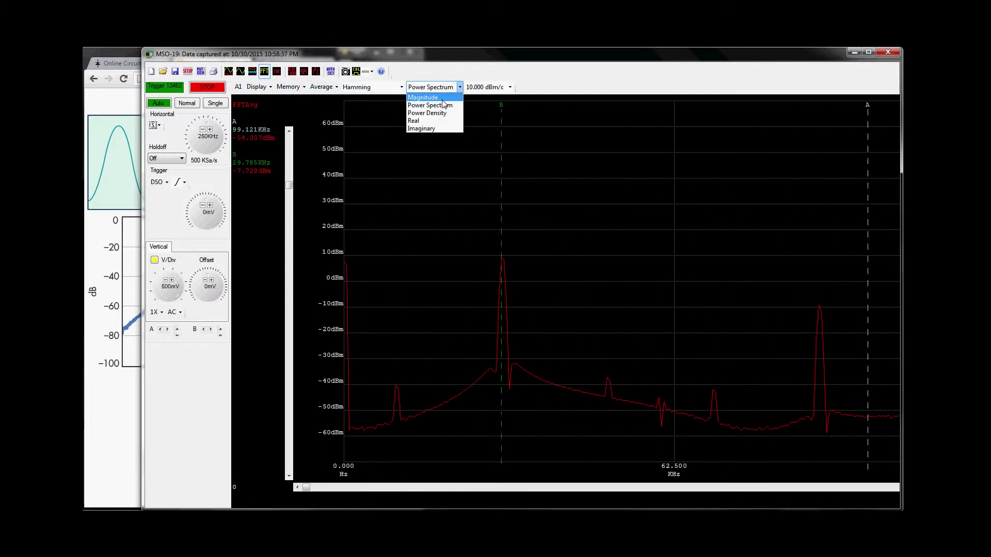
Switch the spectrum scale to Magnitude in mV and shift the plot range higher
{"action": "left_click", "coordinate": [442, 99]}
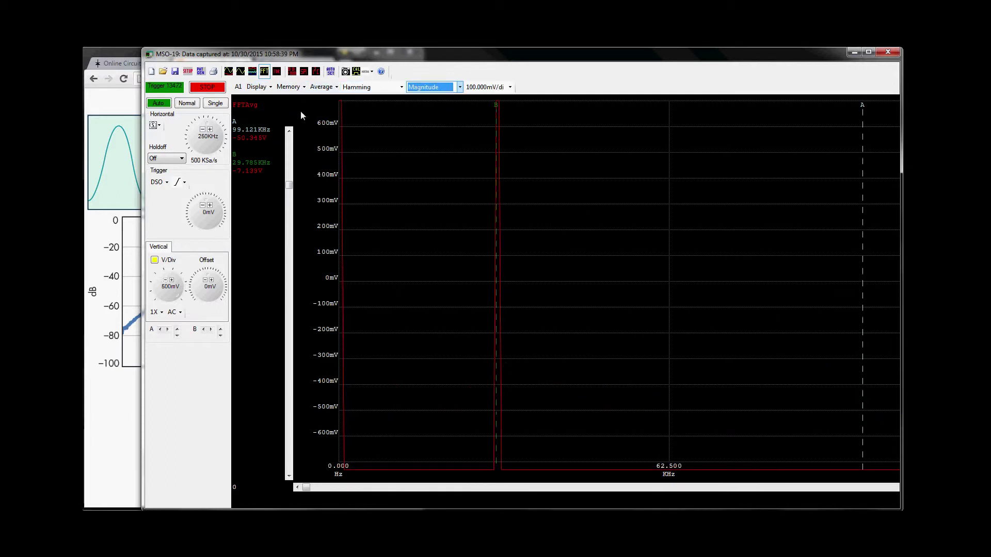
{"action": "left_click", "coordinate": [291, 231]}
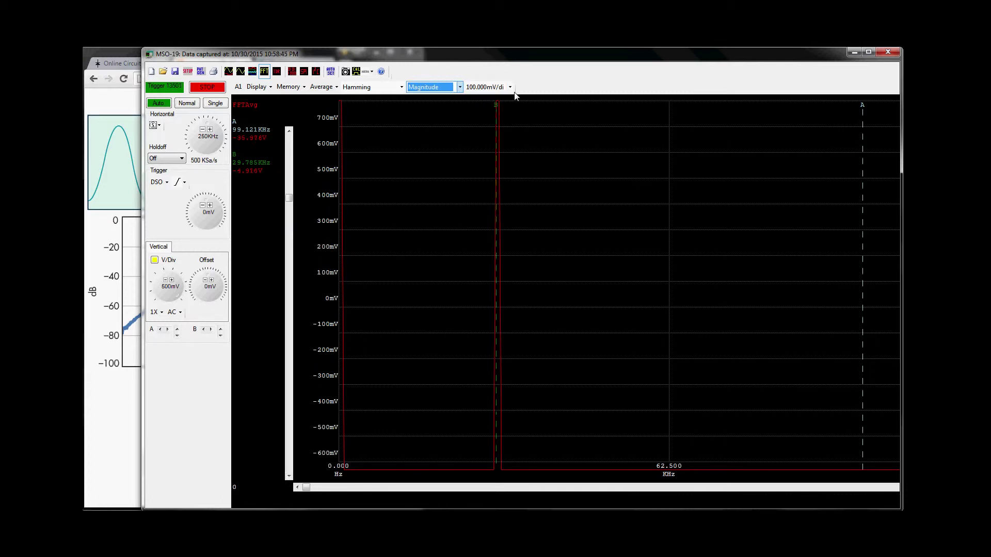
{"action": "left_click", "coordinate": [289, 336]}
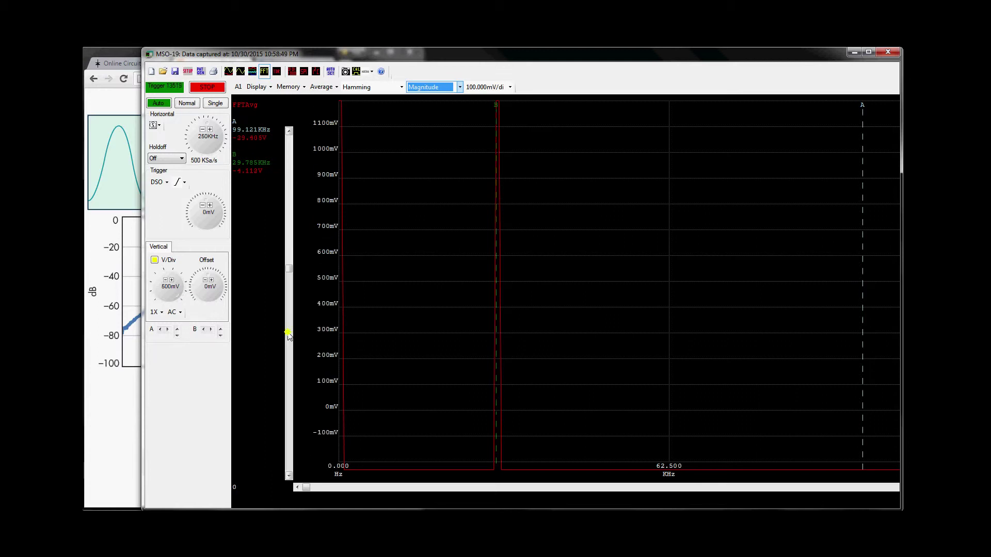
{"action": "left_click", "coordinate": [289, 336]}
Set the vertical scale to 500 mV per division and frame the peaks near the plot top
{"action": "left_click", "coordinate": [490, 87]}
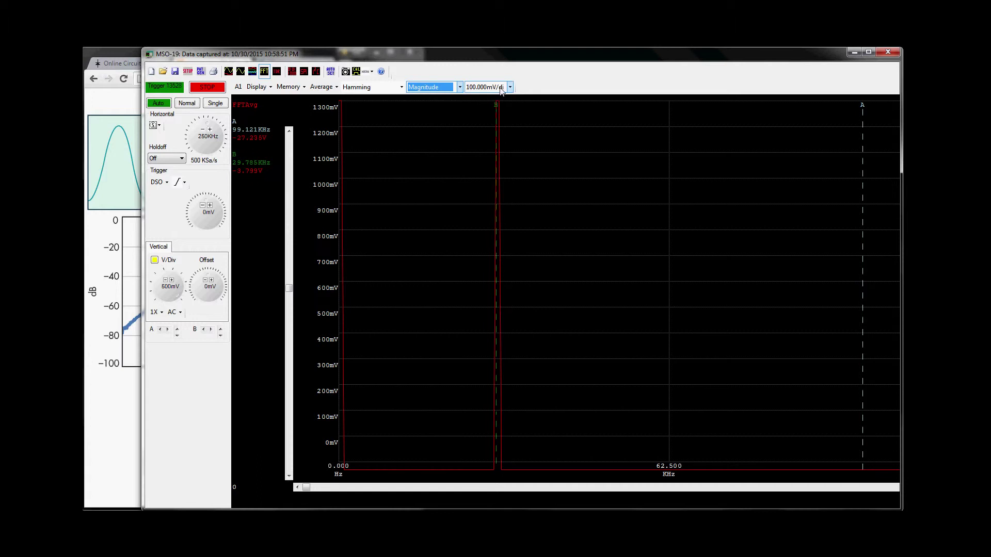
{"action": "left_click", "coordinate": [479, 167]}
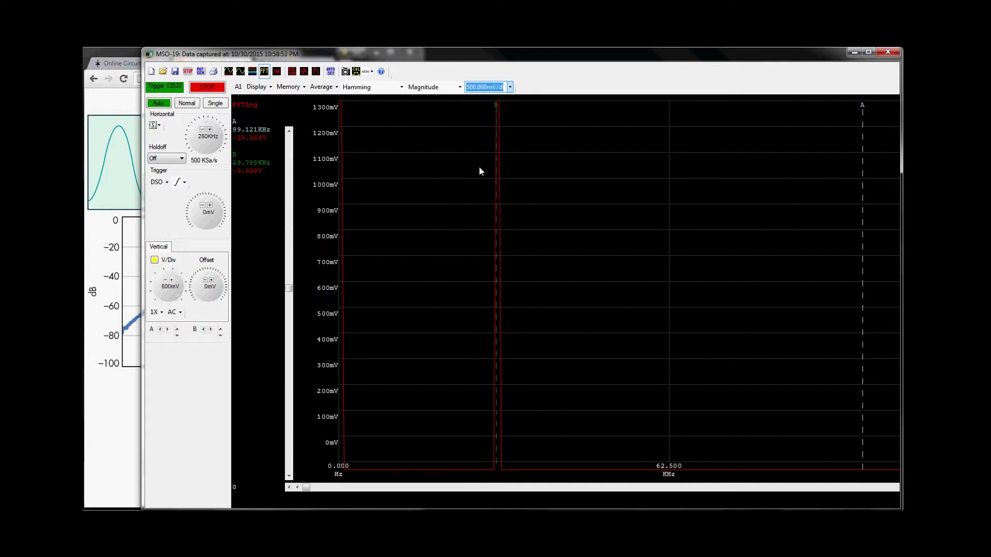
{"action": "left_click", "coordinate": [289, 194]}
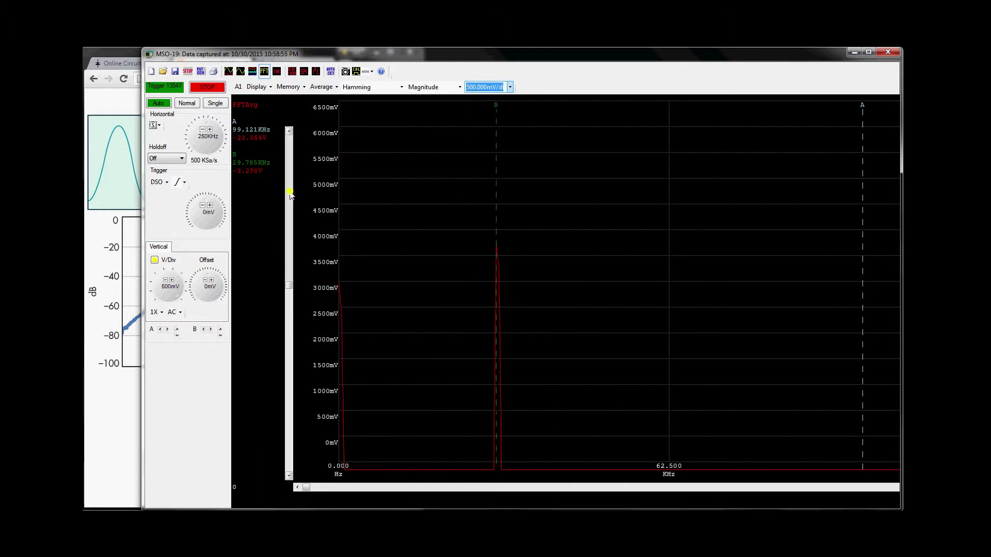
{"action": "left_click", "coordinate": [286, 178]}
{"action": "left_click", "coordinate": [286, 178]}
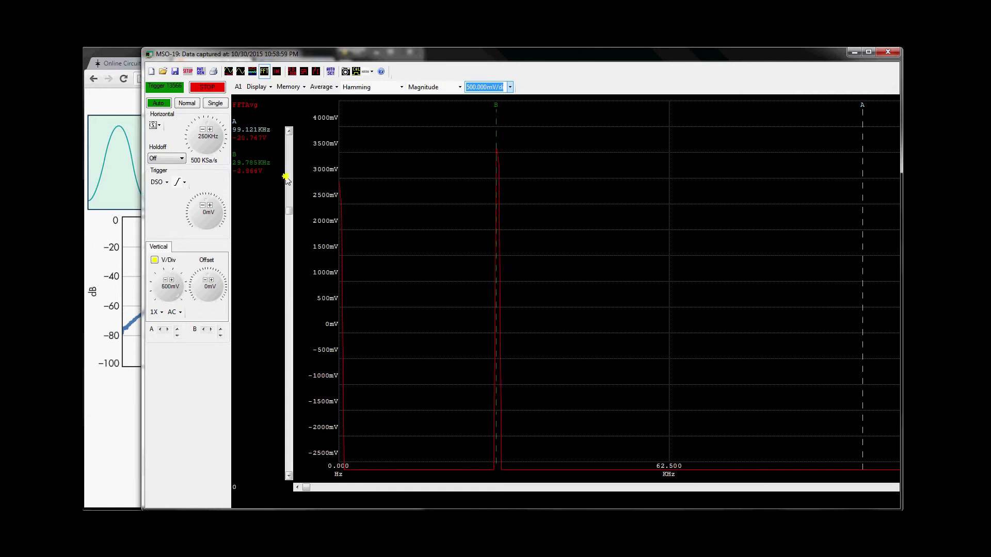
{"action": "left_click", "coordinate": [289, 161]}
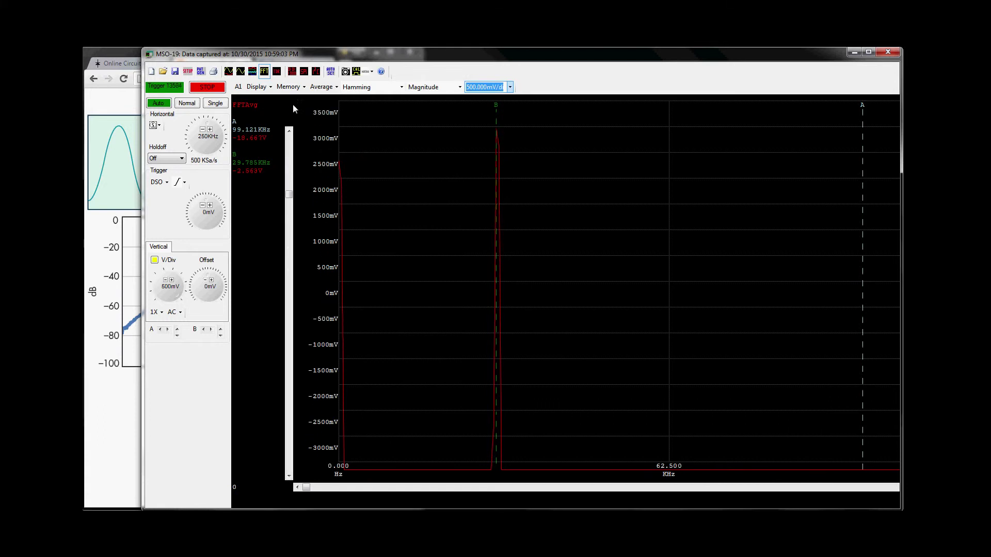
Store the averaged spectrum to memory
{"action": "left_click", "coordinate": [292, 87]}
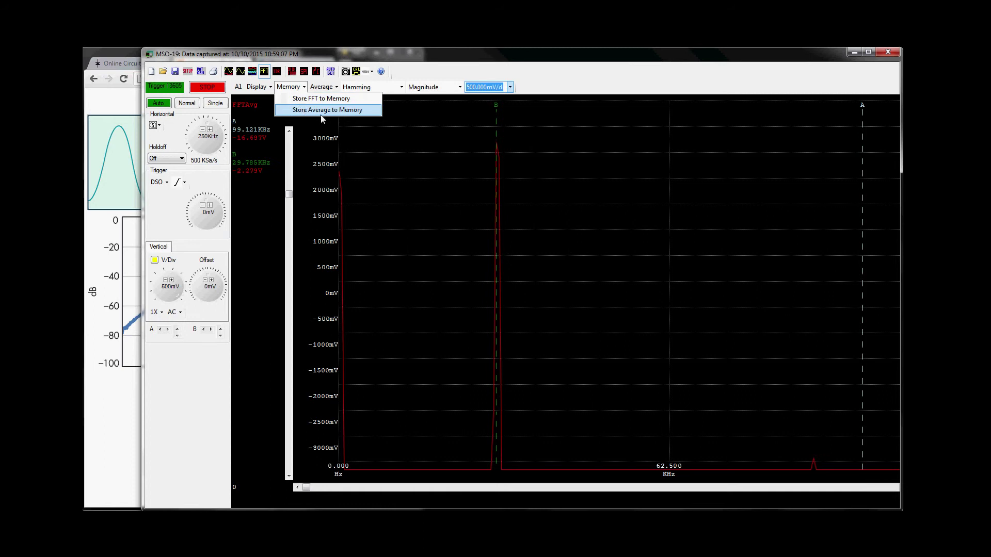
{"action": "left_click", "coordinate": [253, 88]}
{"action": "mouse_move", "coordinate": [269, 133]}
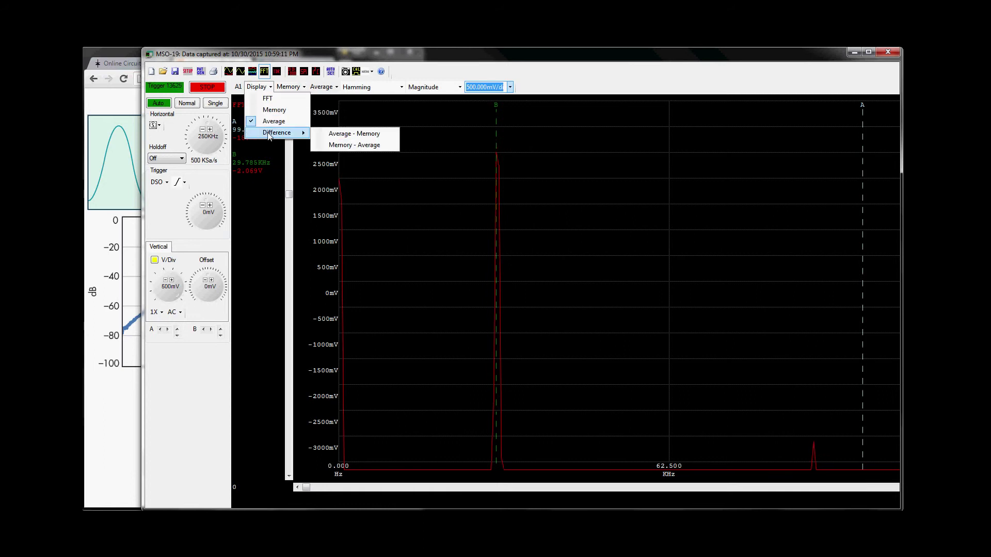